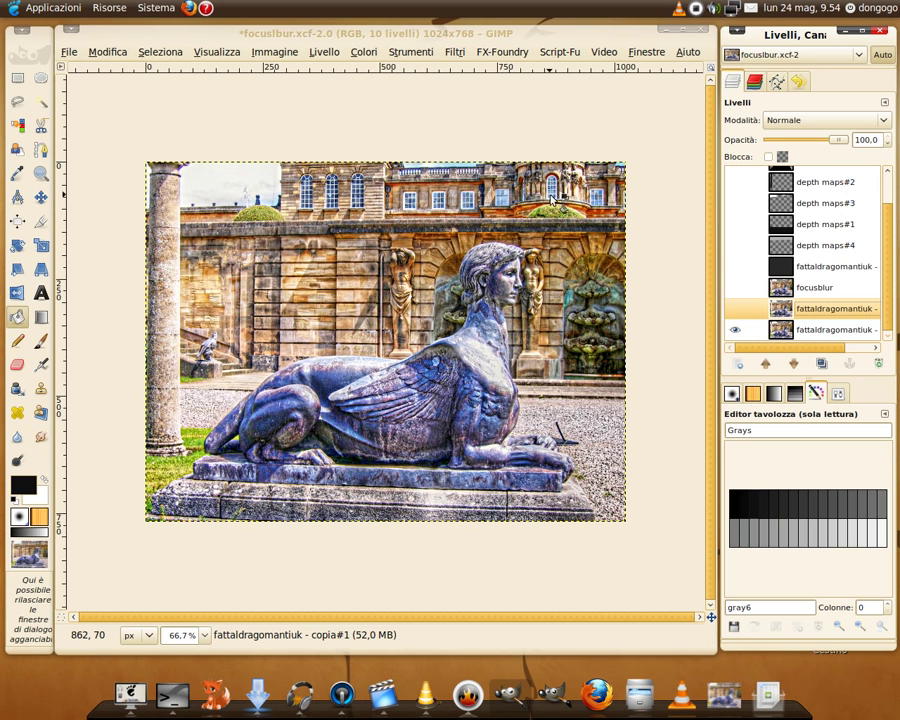
- Turn on the depth maps layer and depth maps #1–#4, then hide the fattaldragomantiuk photo layer
{"action": "scroll", "coordinate": [890, 240], "scroll_direction": "up", "scroll_amount": 1}
{"action": "scroll", "coordinate": [892, 230], "scroll_direction": "up", "scroll_amount": 1}
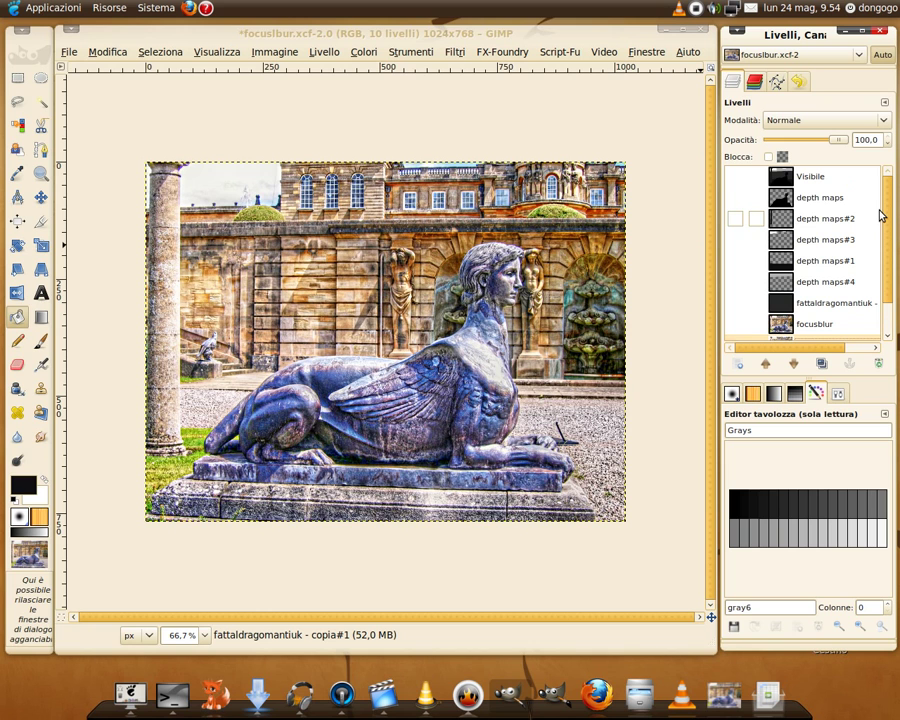
{"action": "left_click", "coordinate": [736, 198]}
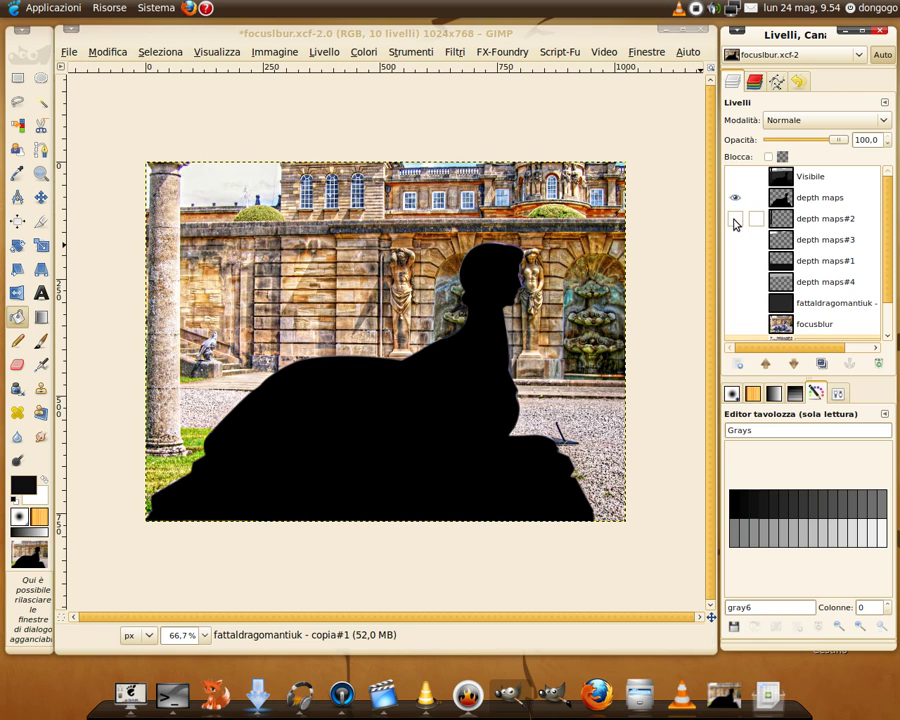
{"action": "left_click", "coordinate": [735, 220]}
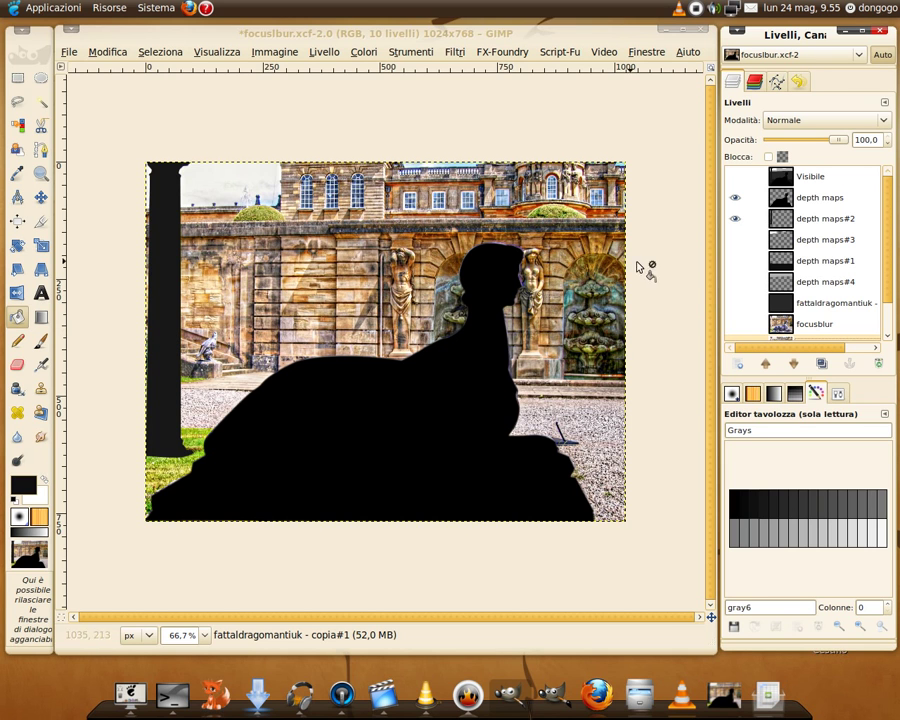
{"action": "mouse_move", "coordinate": [800, 261]}
{"action": "left_click", "coordinate": [735, 261]}
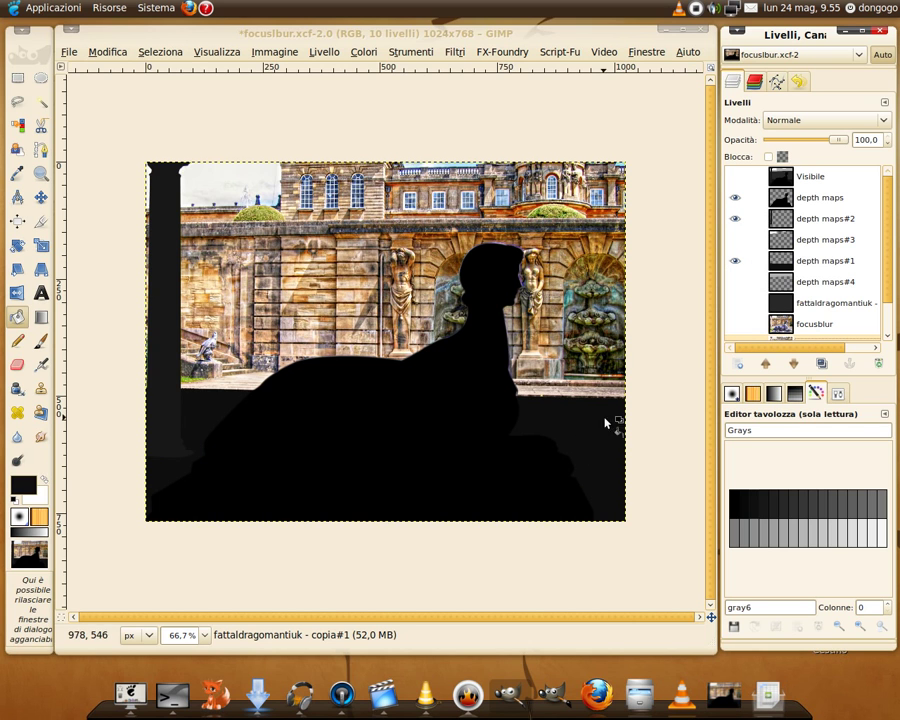
{"action": "mouse_move", "coordinate": [745, 281]}
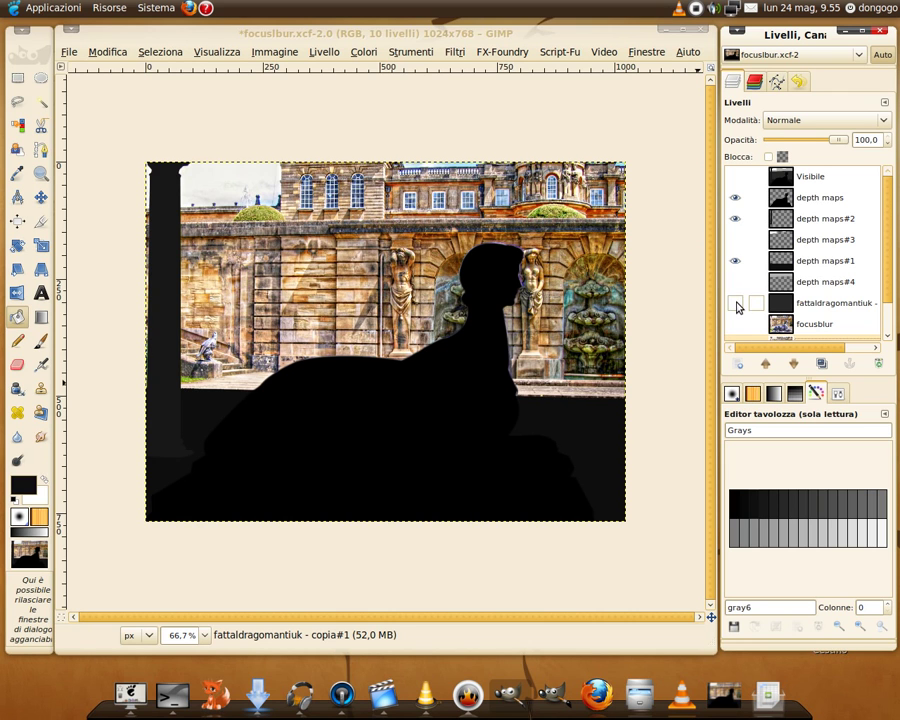
{"action": "left_click", "coordinate": [738, 240]}
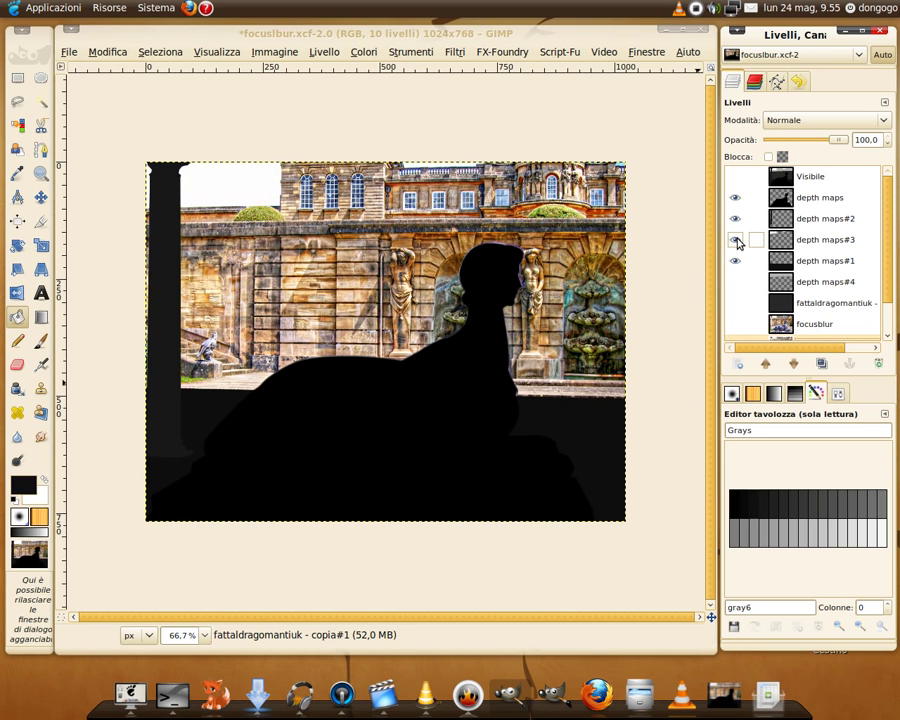
{"action": "left_click", "coordinate": [736, 283]}
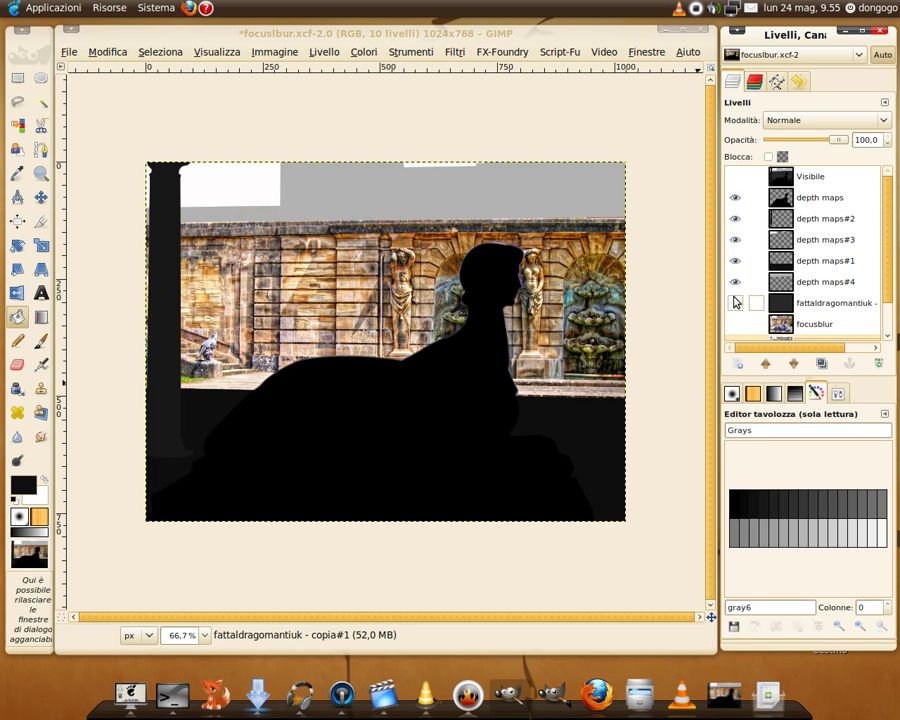
{"action": "left_click", "coordinate": [736, 304]}
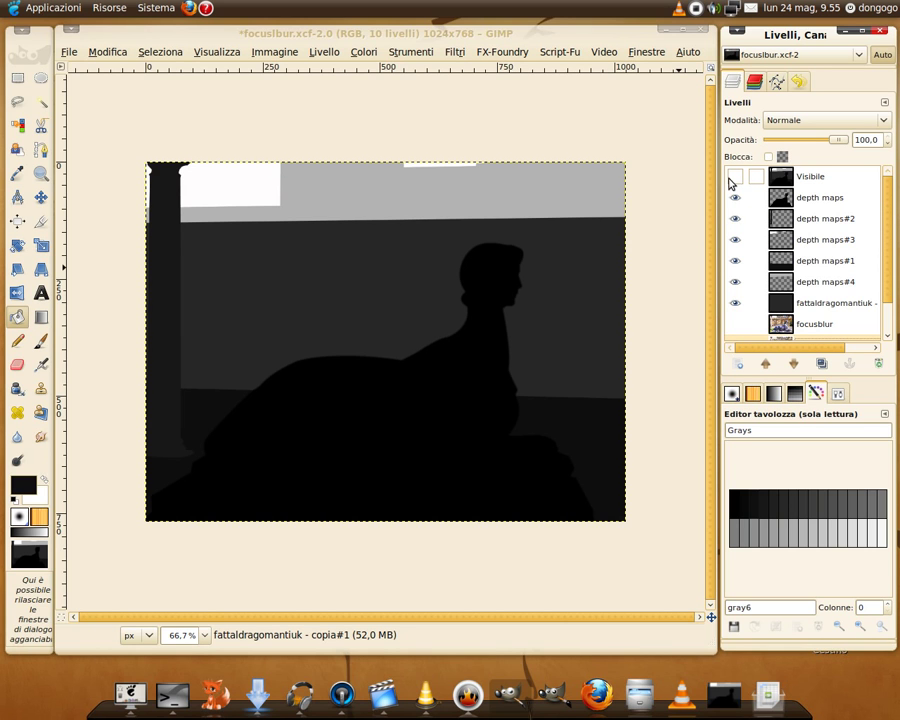
- Show only the Visibile depth map, then add one visible copy of the bottom photo layer
{"action": "left_click", "coordinate": [733, 180], "text": "shift"}
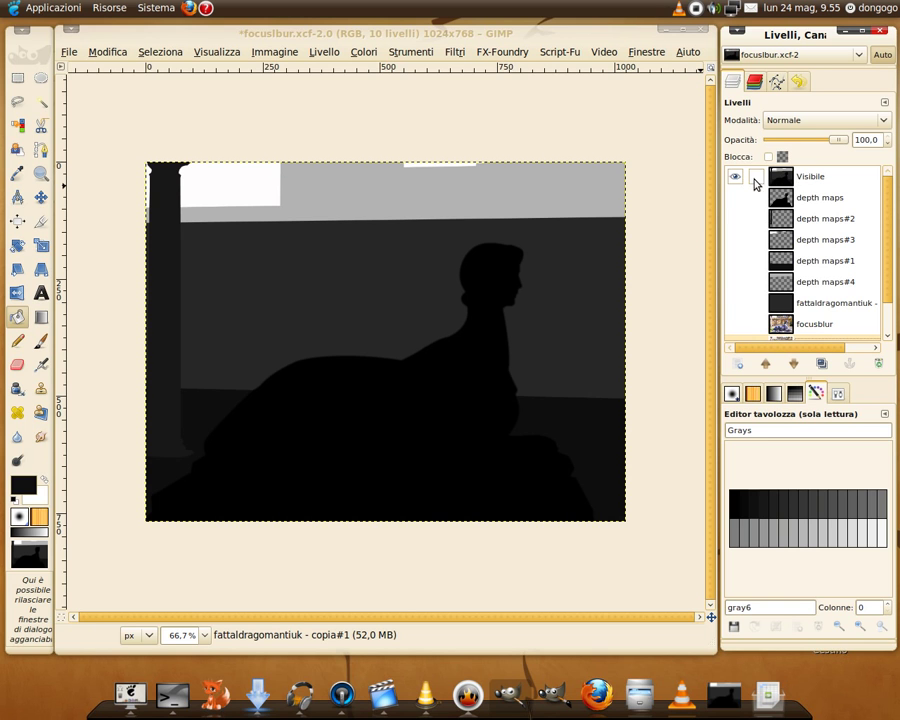
{"action": "mouse_move", "coordinate": [890, 259]}
{"action": "left_mouse_down"}
{"action": "mouse_move", "coordinate": [889, 292]}
{"action": "mouse_move", "coordinate": [890, 207]}
{"action": "mouse_move", "coordinate": [757, 281]}
{"action": "left_mouse_up"}
{"action": "left_click", "coordinate": [735, 330]}
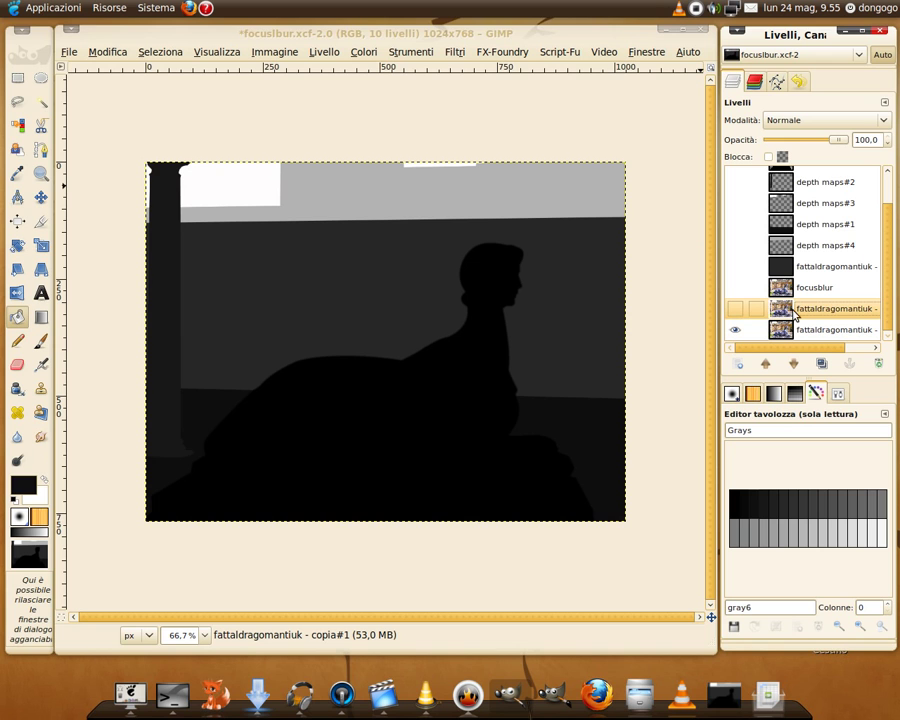
{"action": "left_click", "coordinate": [815, 329]}
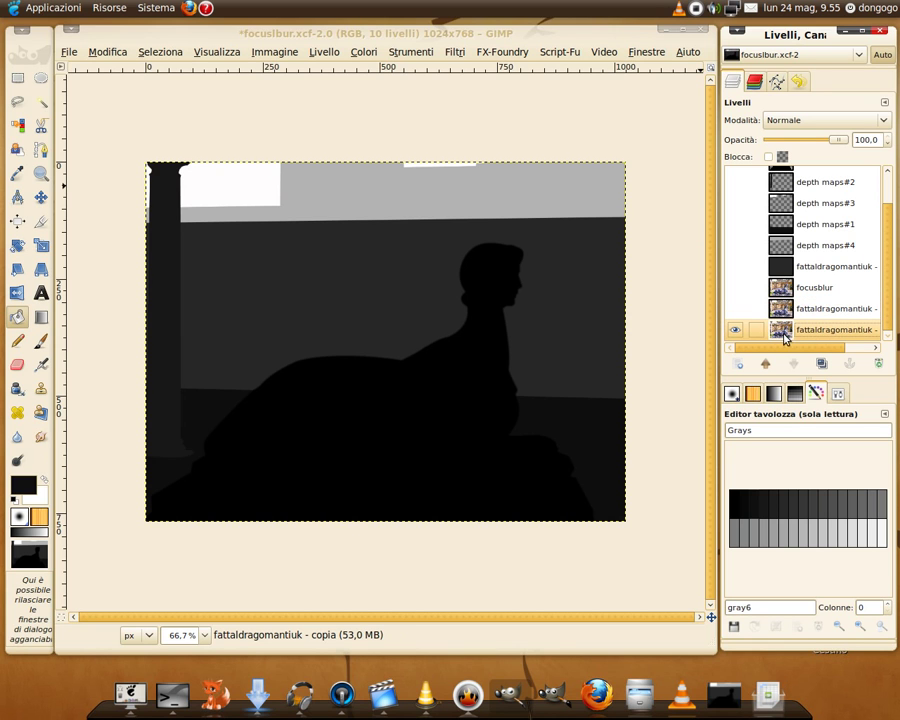
{"action": "left_click", "coordinate": [826, 368]}
{"action": "left_click", "coordinate": [818, 310]}
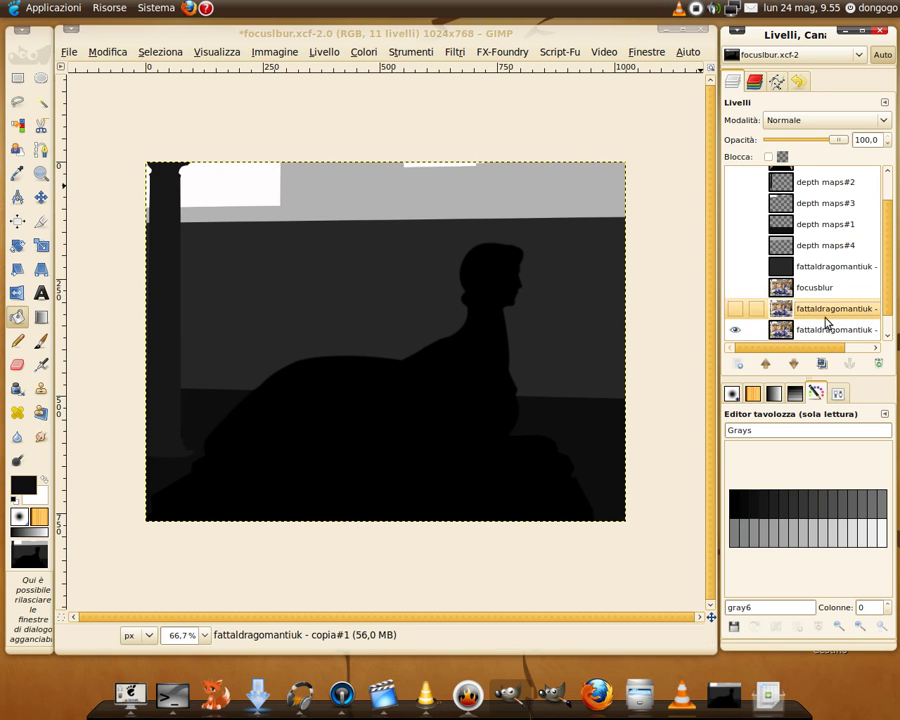
{"action": "left_click", "coordinate": [881, 366]}
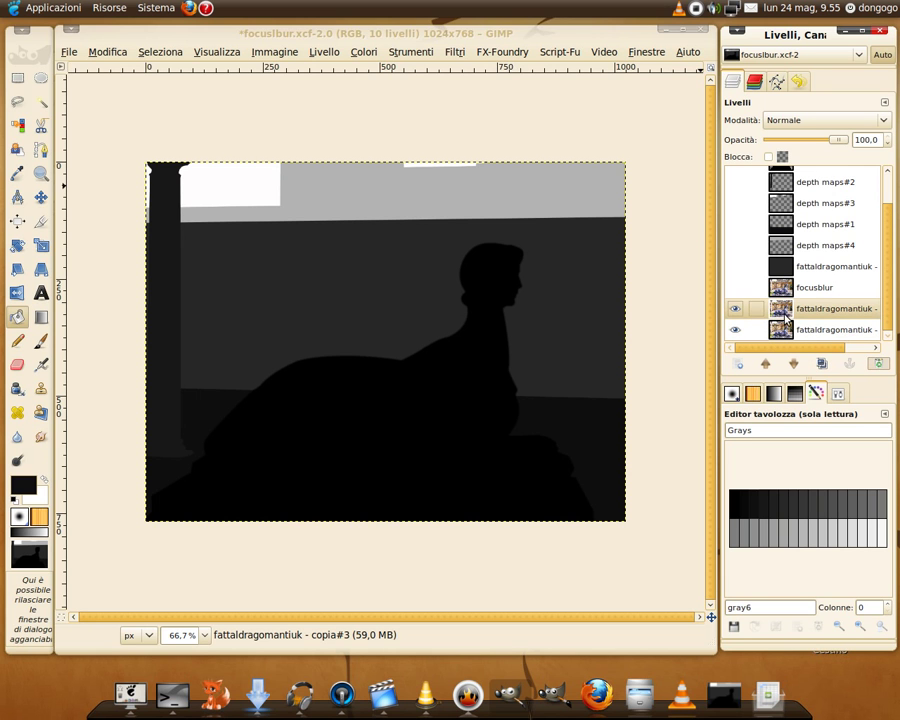
- Reopen the Focus Blur filter and check its radius 5 and Visibile-44 depth map settings
{"action": "left_click", "coordinate": [456, 52]}
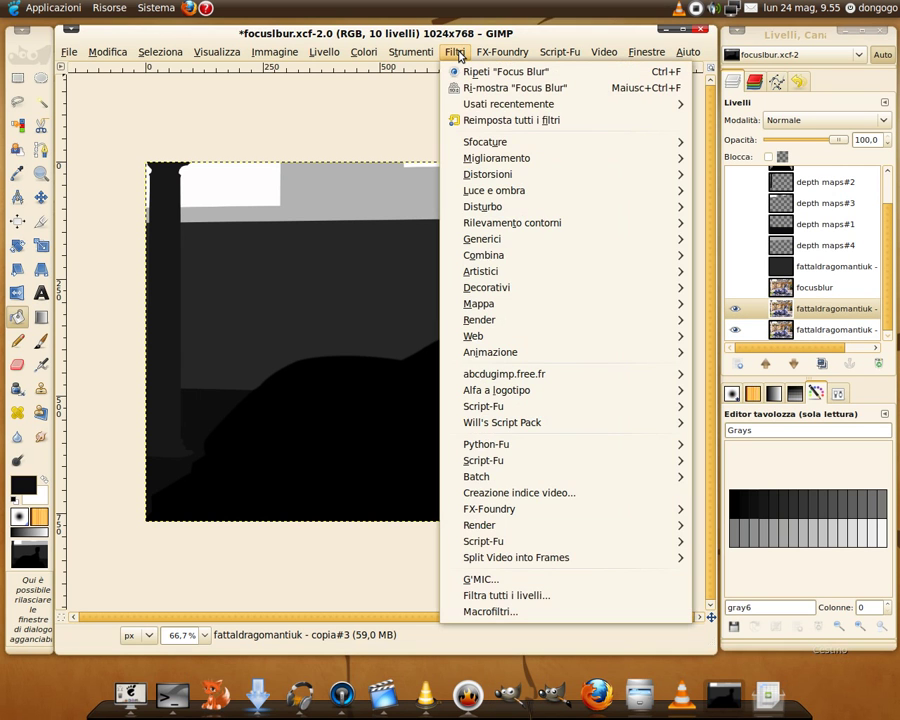
{"action": "left_click", "coordinate": [484, 88]}
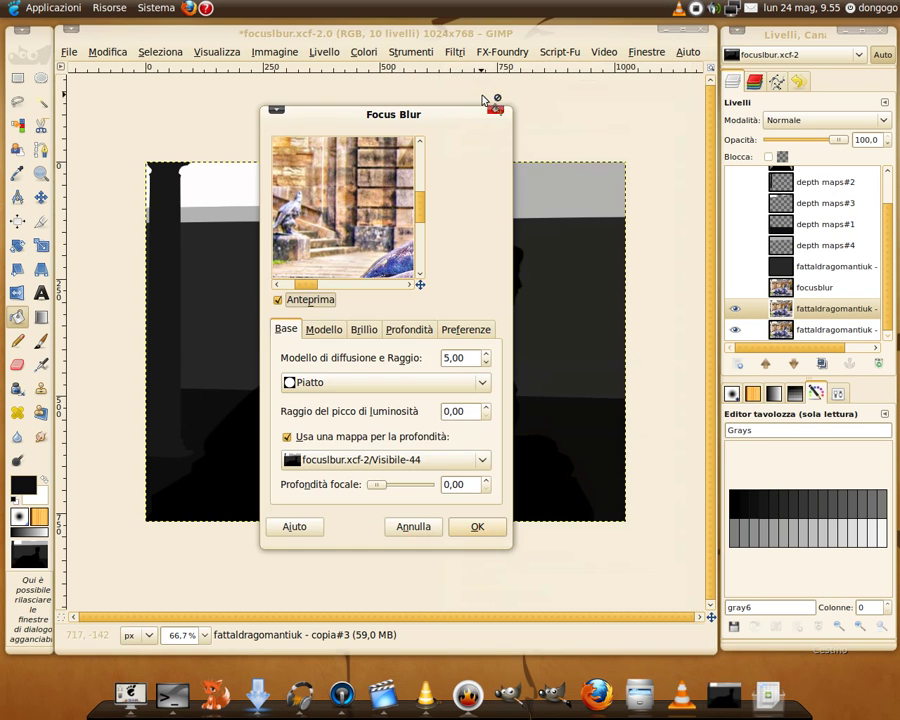
{"action": "scroll", "coordinate": [420, 206], "scroll_direction": "down", "scroll_amount": 3}
{"action": "scroll", "coordinate": [420, 206], "scroll_direction": "down", "scroll_amount": 2}
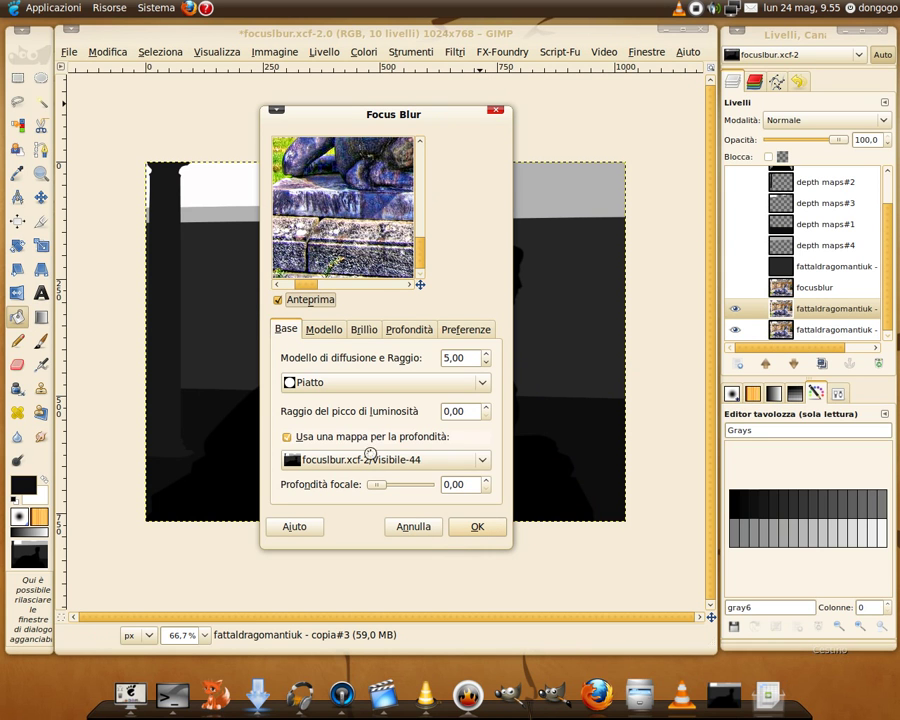
{"action": "left_click_drag", "start_coordinate": [419, 251], "coordinate": [418, 201]}
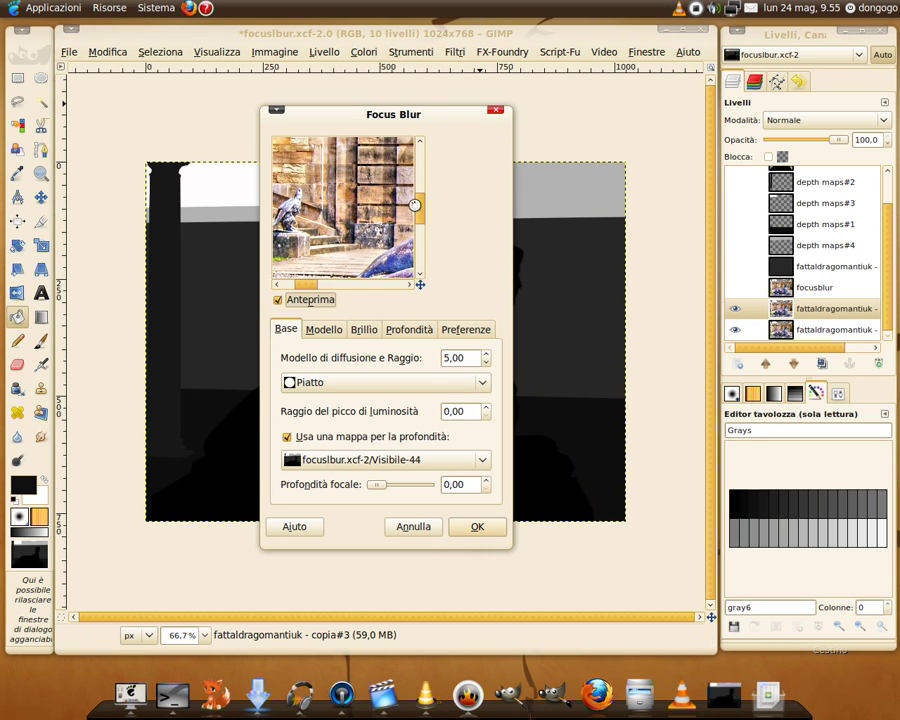
{"action": "scroll", "coordinate": [421, 230], "scroll_direction": "down", "scroll_amount": 2}
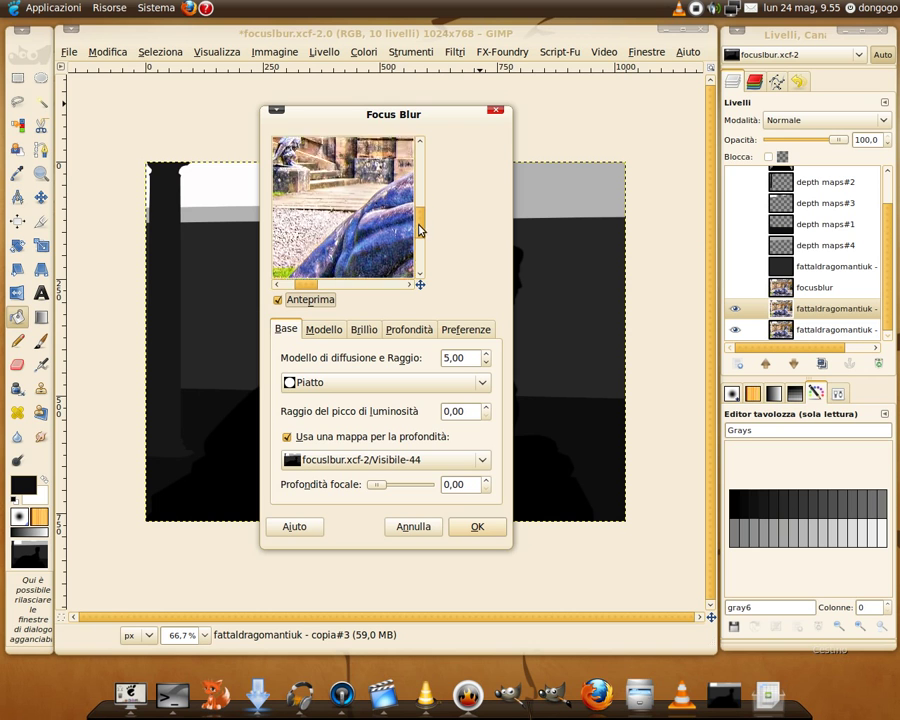
- Inspect the Focus Blur preview and apply the blur to the photo copy
{"action": "left_click_drag", "start_coordinate": [382, 213], "coordinate": [292, 165]}
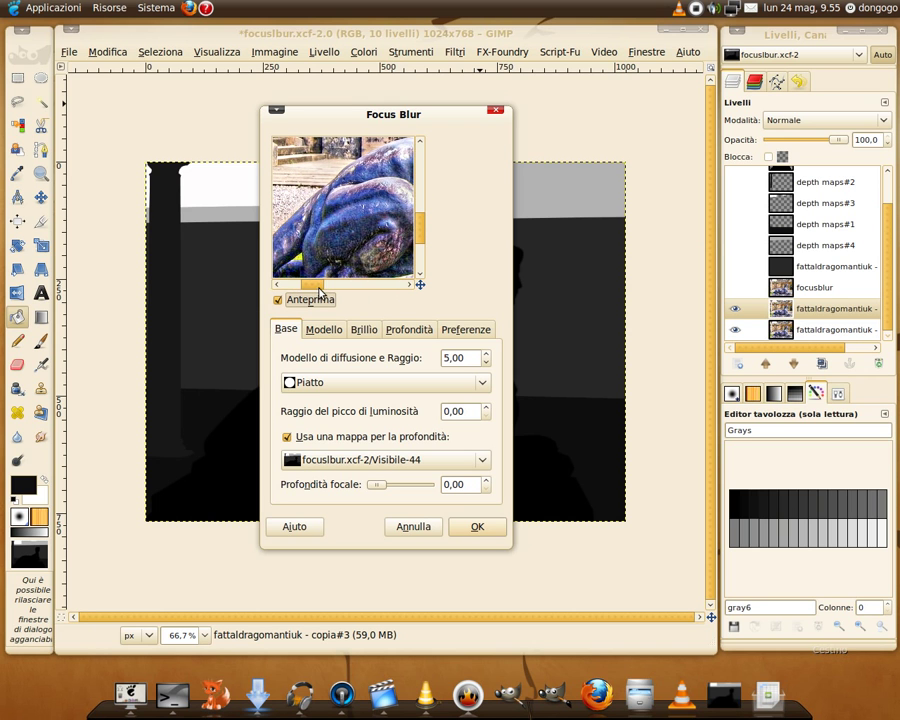
{"action": "left_click_drag", "start_coordinate": [318, 284], "coordinate": [299, 284]}
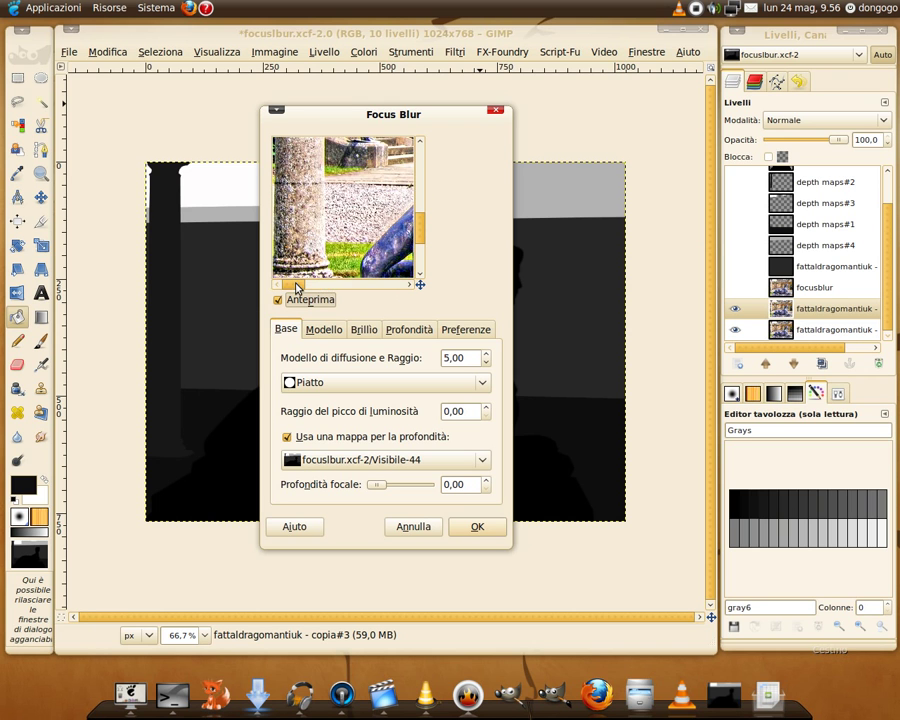
{"action": "left_click_drag", "start_coordinate": [418, 230], "coordinate": [418, 193]}
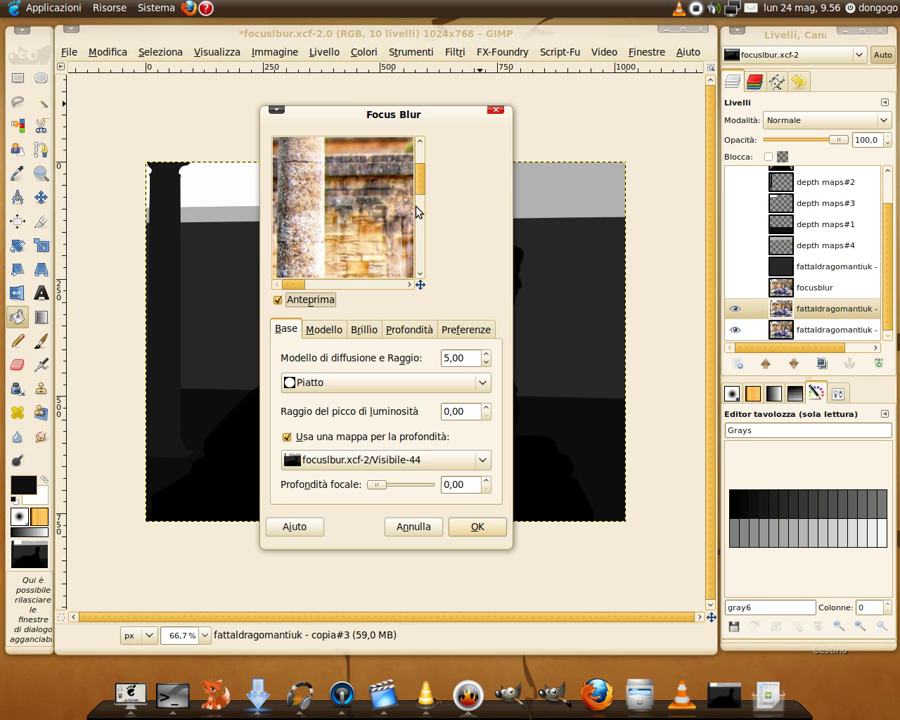
{"action": "left_click_drag", "start_coordinate": [423, 192], "coordinate": [421, 176]}
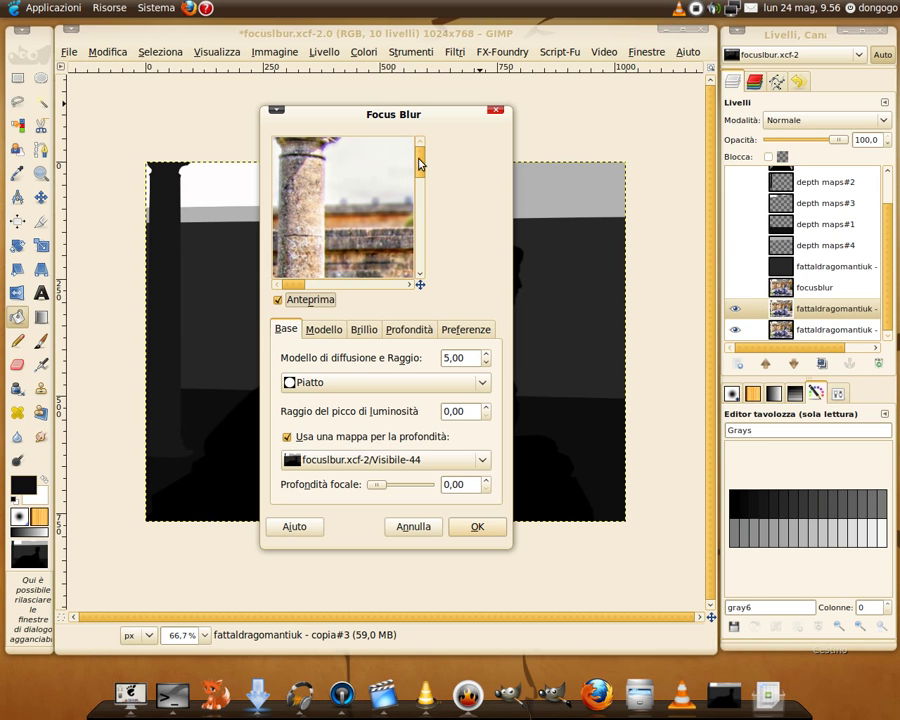
{"action": "left_click_drag", "start_coordinate": [420, 163], "coordinate": [420, 242]}
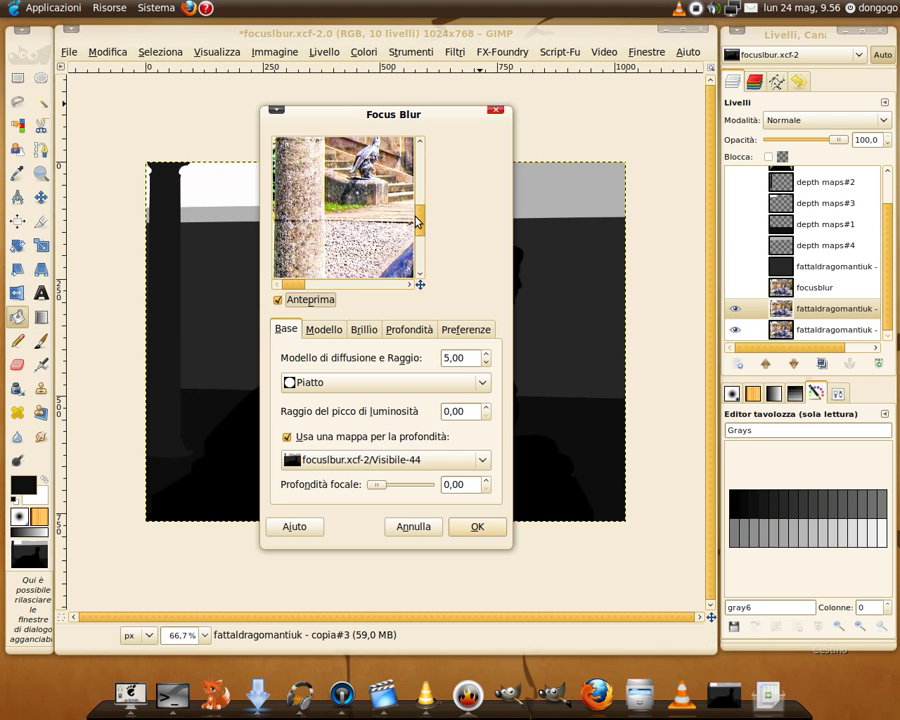
{"action": "left_click_drag", "start_coordinate": [295, 287], "coordinate": [317, 287]}
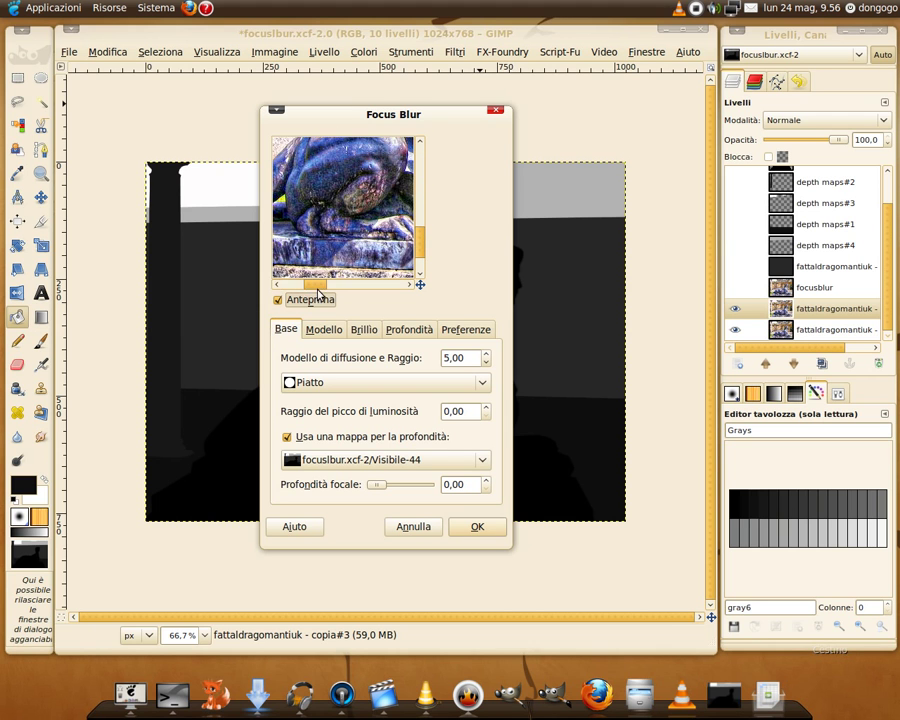
{"action": "left_click", "coordinate": [481, 527]}
- Hide the Visibile depth map layer to reveal the focus-blurred sphinx photo
{"action": "left_click_drag", "start_coordinate": [888, 245], "coordinate": [884, 180]}
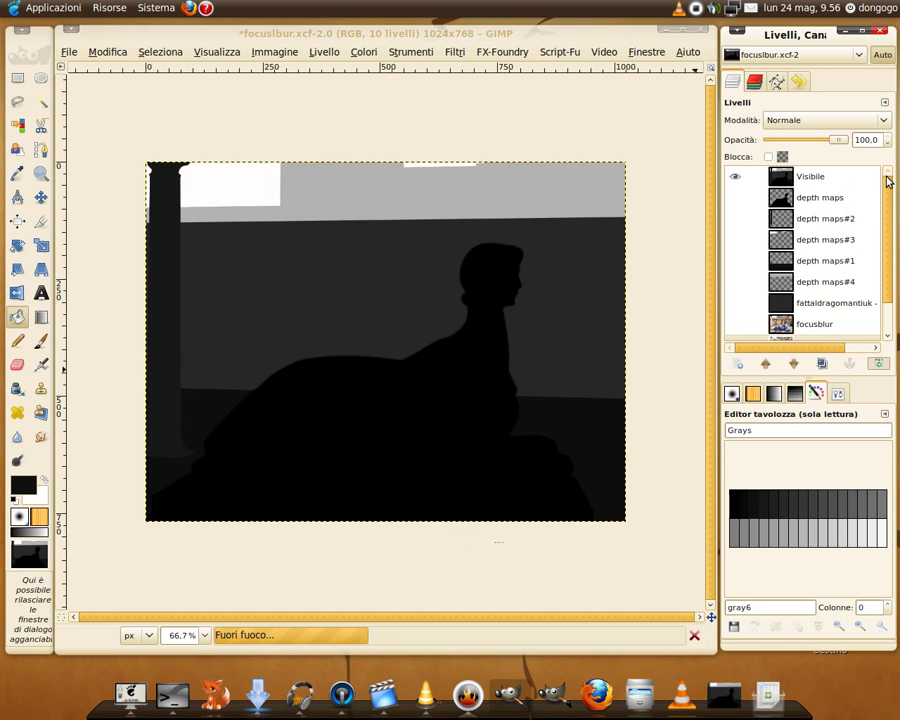
{"action": "left_click", "coordinate": [735, 177]}
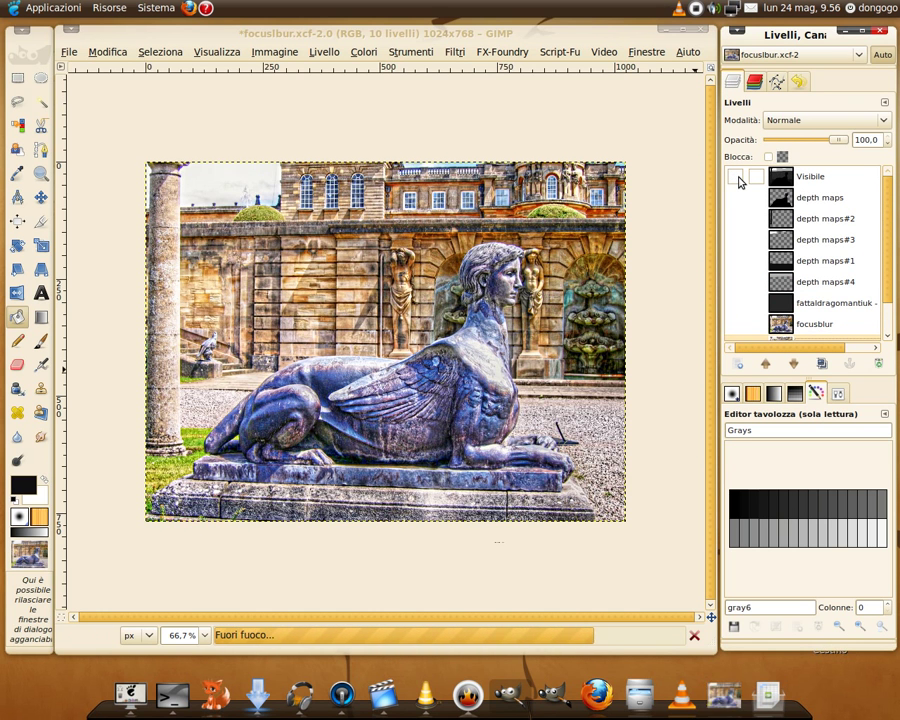